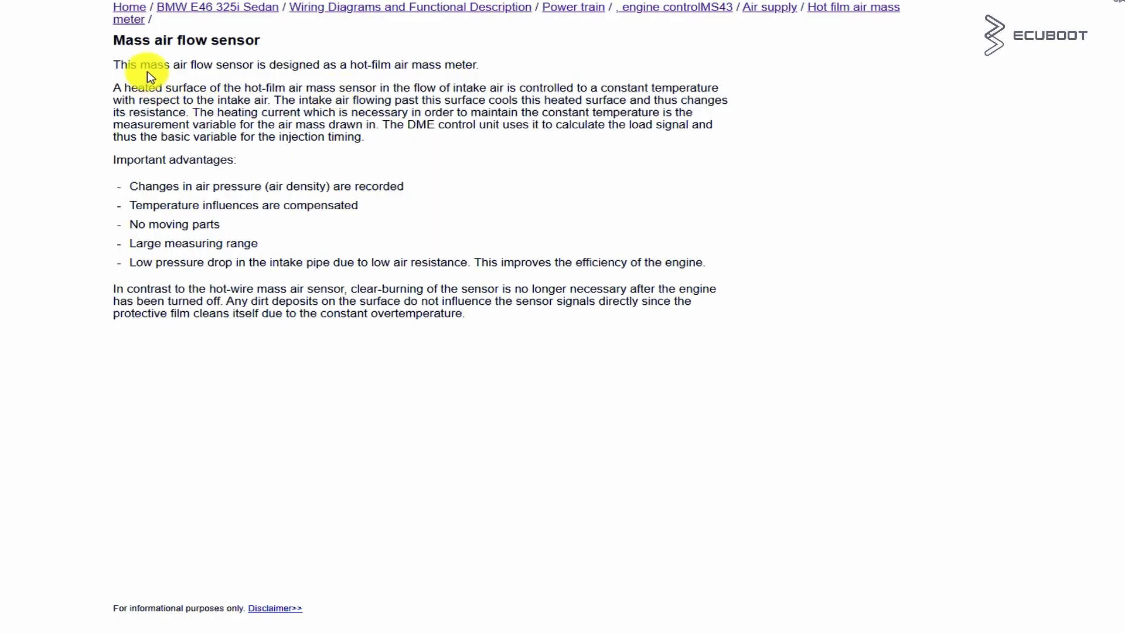
{"action": "left_click_drag", "start_coordinate": [151, 65], "coordinate": [657, 146]}
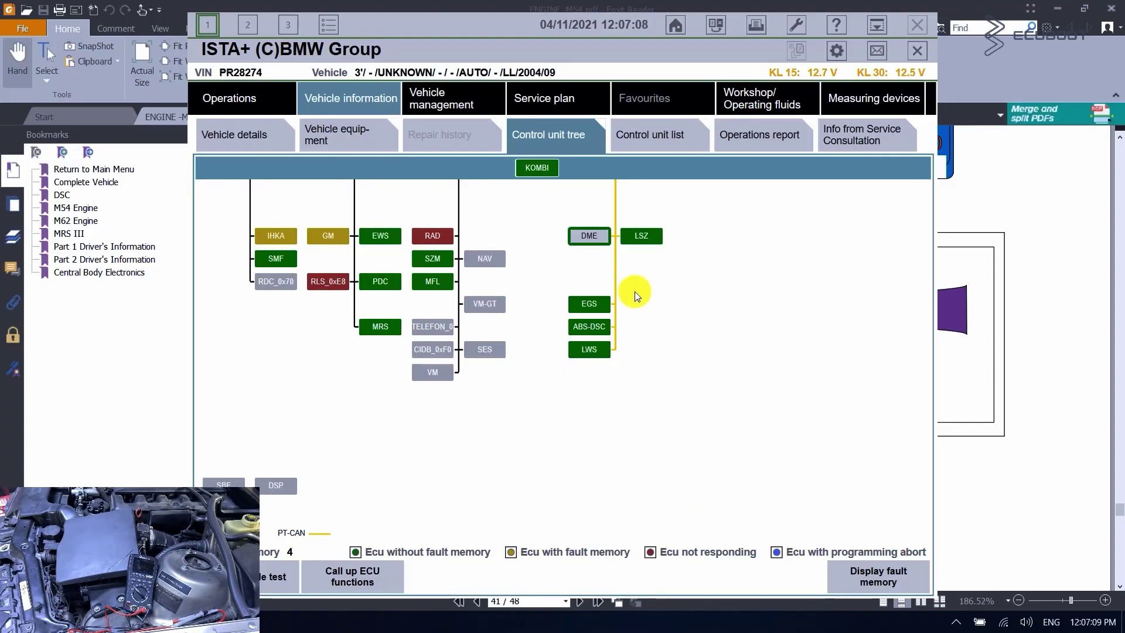
Call up the ECU functions of the DME control unit, maximize the program window and show the diagnosis scan functions
{"action": "left_click", "coordinate": [380, 573]}
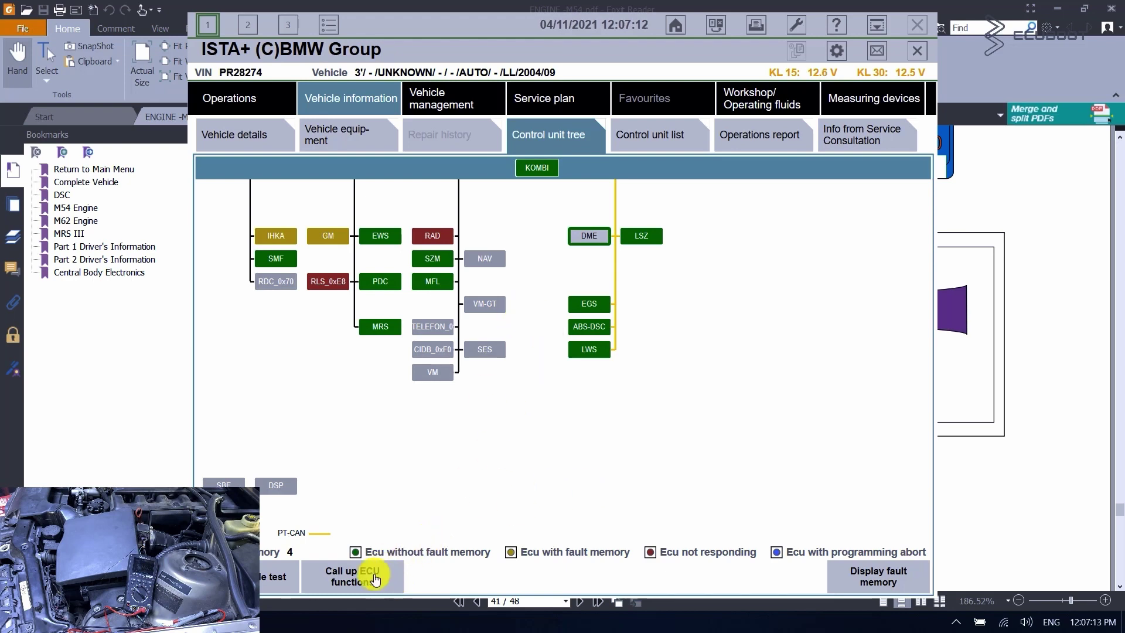
{"action": "double_click", "coordinate": [513, 26]}
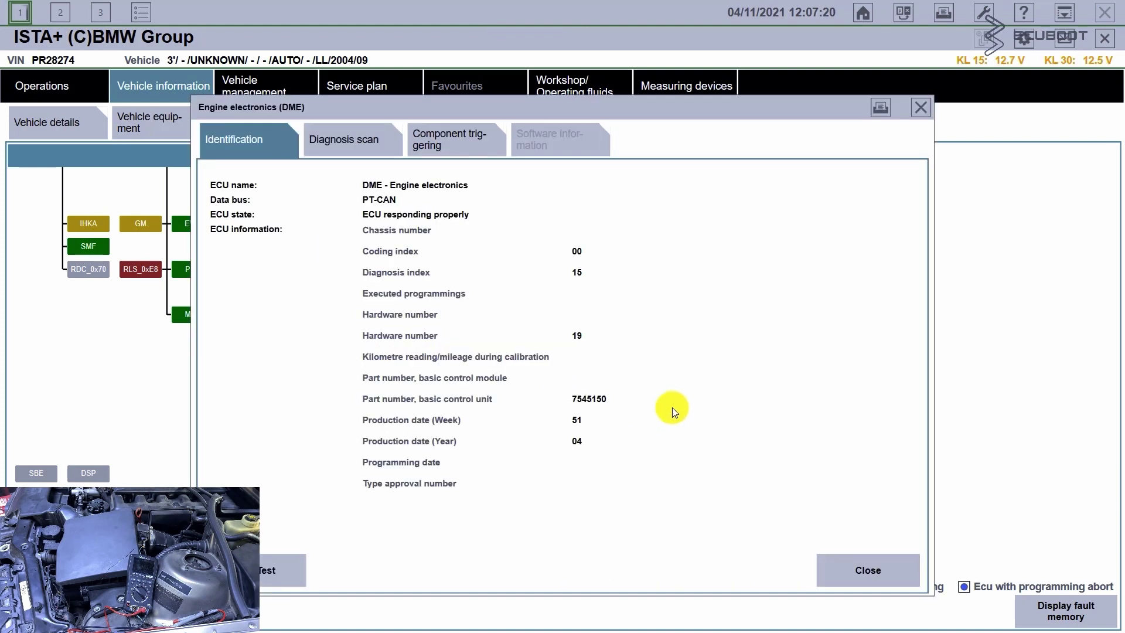
{"action": "left_click", "coordinate": [350, 152]}
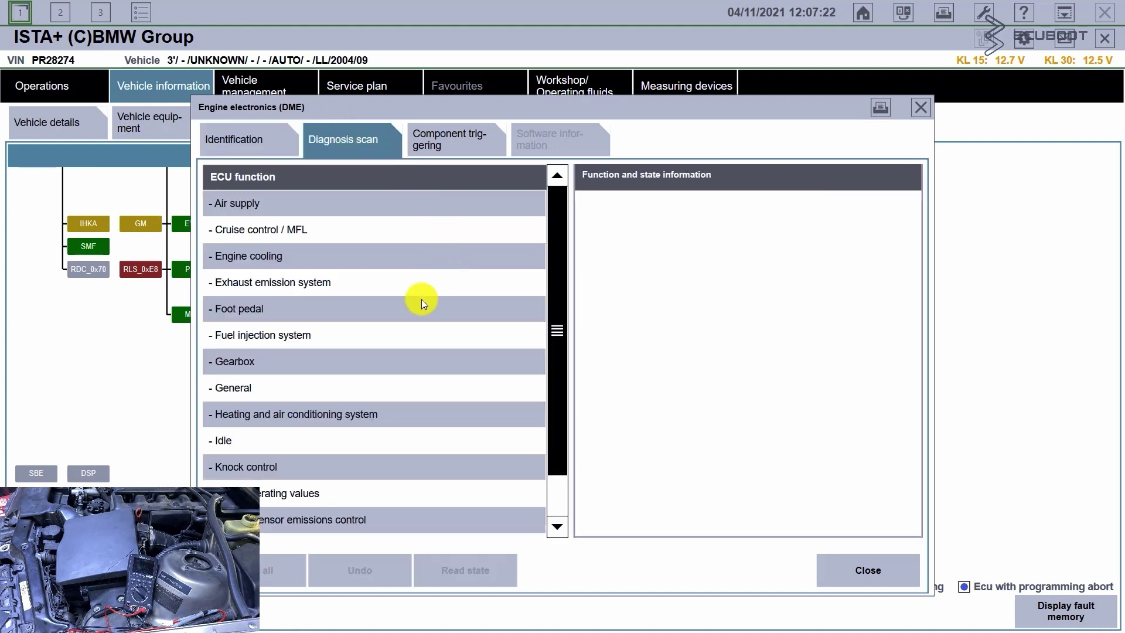
Under Air supply, select only Air mass and Voltage, air-mass flow sensor, and read their live state
{"action": "left_click", "coordinate": [234, 205]}
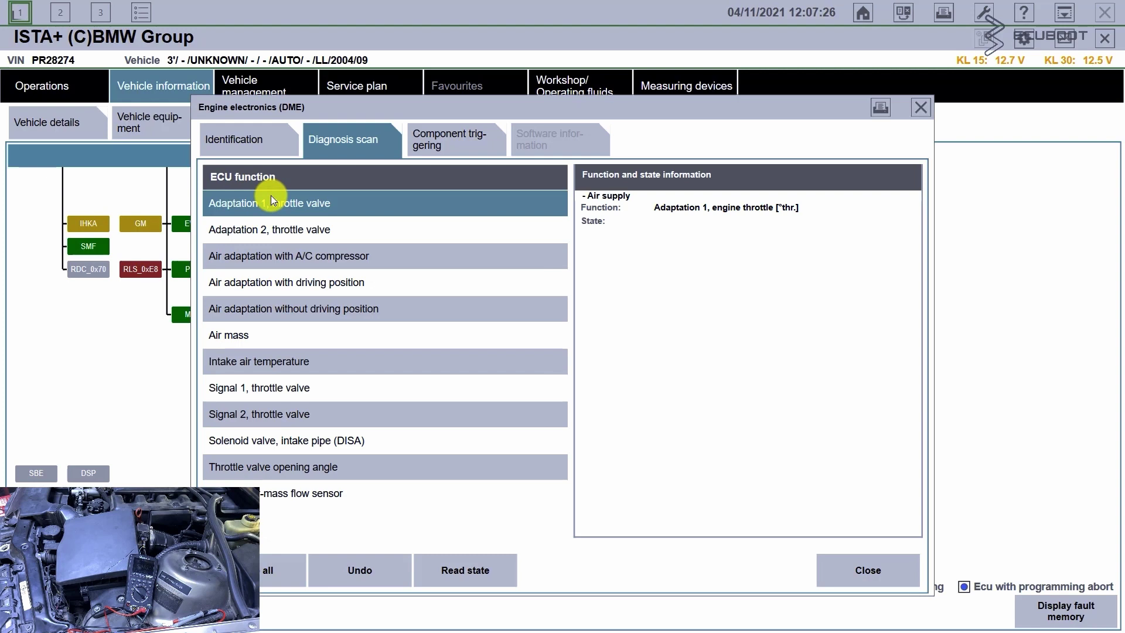
{"action": "left_click", "coordinate": [299, 335]}
{"action": "left_click", "coordinate": [305, 199]}
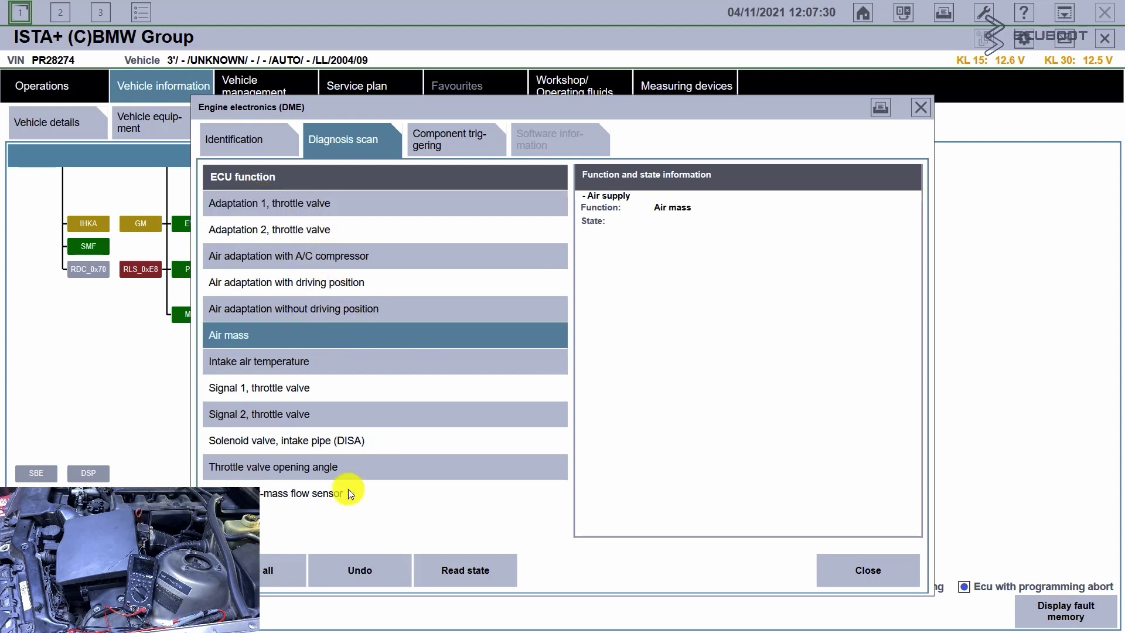
{"action": "left_click", "coordinate": [318, 493]}
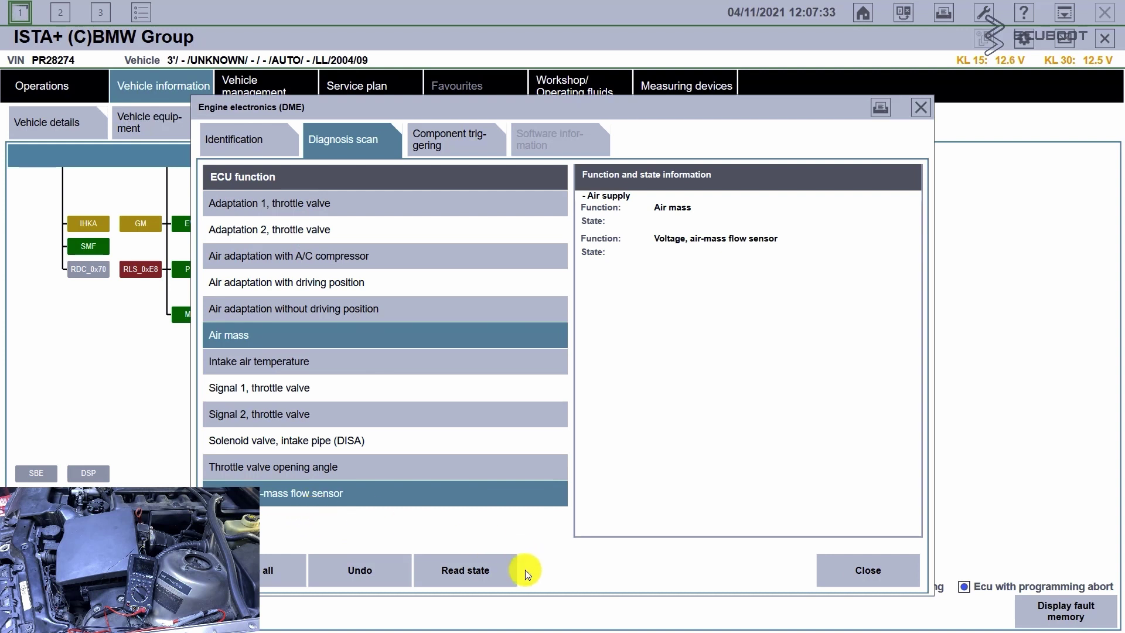
{"action": "left_click", "coordinate": [491, 579]}
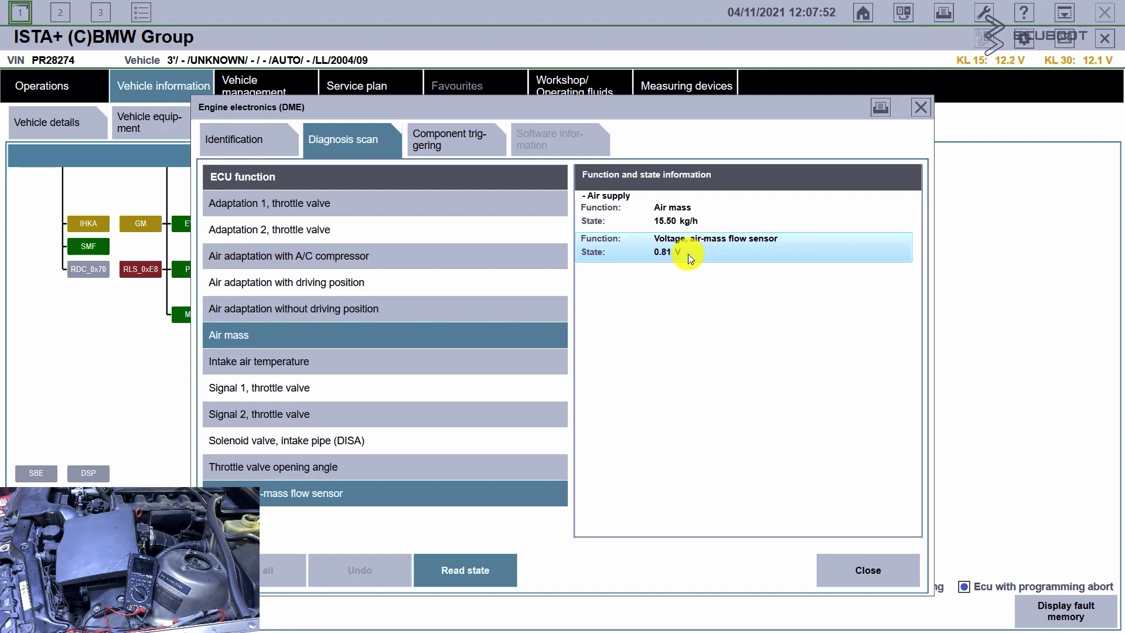
Compare the live air mass and air-mass flow sensor voltage readings, and close the engine electronics functions
{"action": "left_click", "coordinate": [677, 224]}
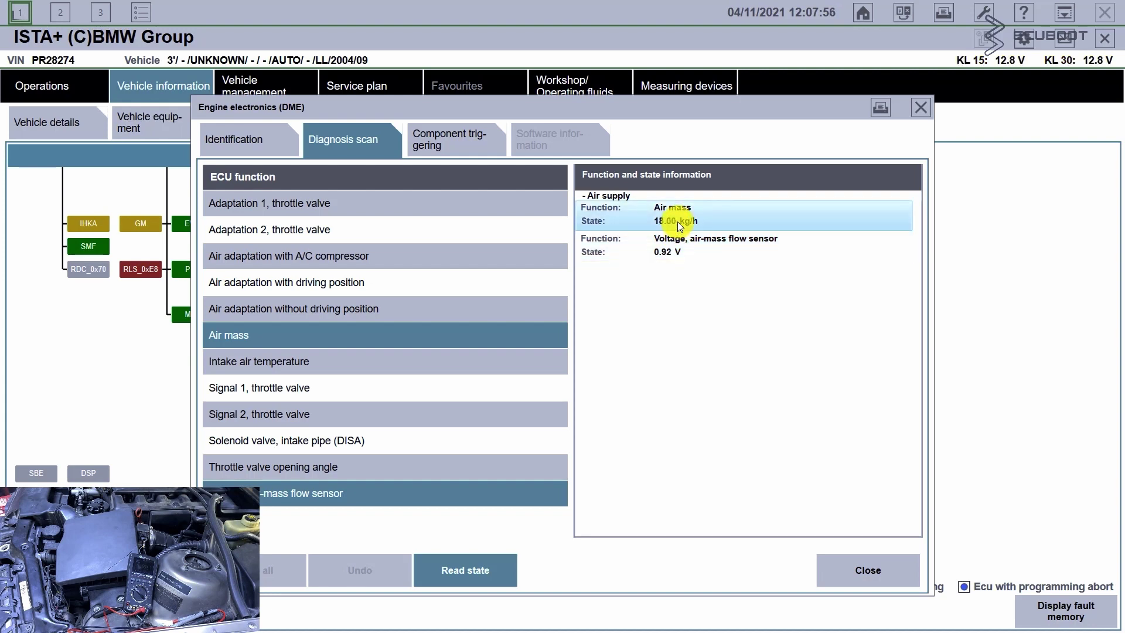
{"action": "left_click", "coordinate": [698, 252]}
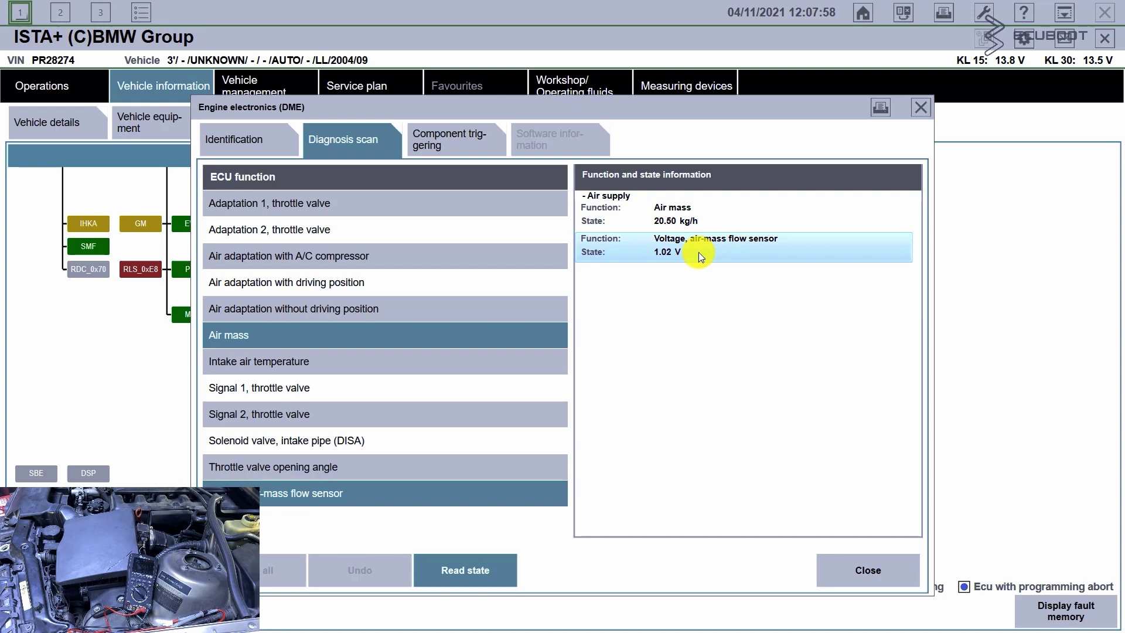
{"action": "left_click", "coordinate": [679, 217]}
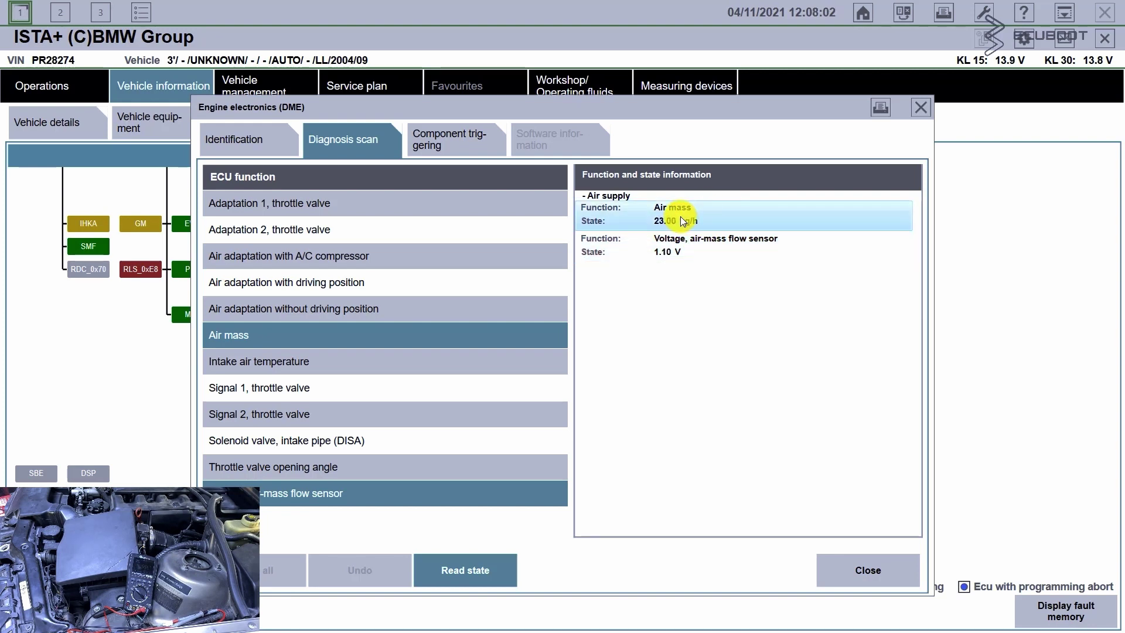
{"action": "left_click", "coordinate": [697, 254]}
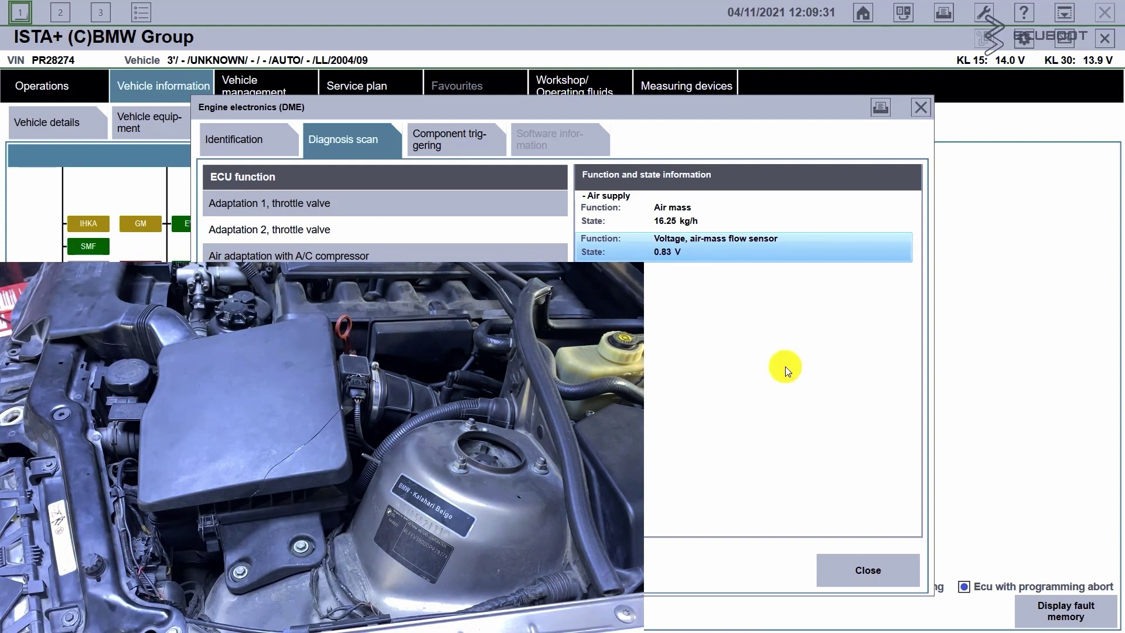
{"action": "left_click", "coordinate": [683, 224]}
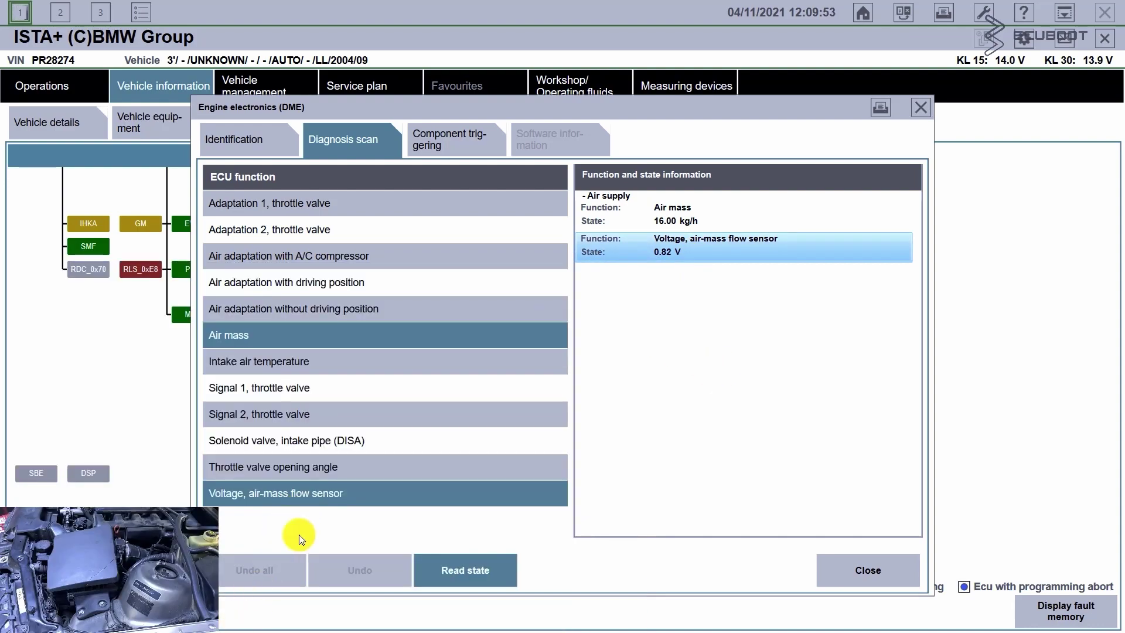
{"action": "left_click", "coordinate": [921, 109]}
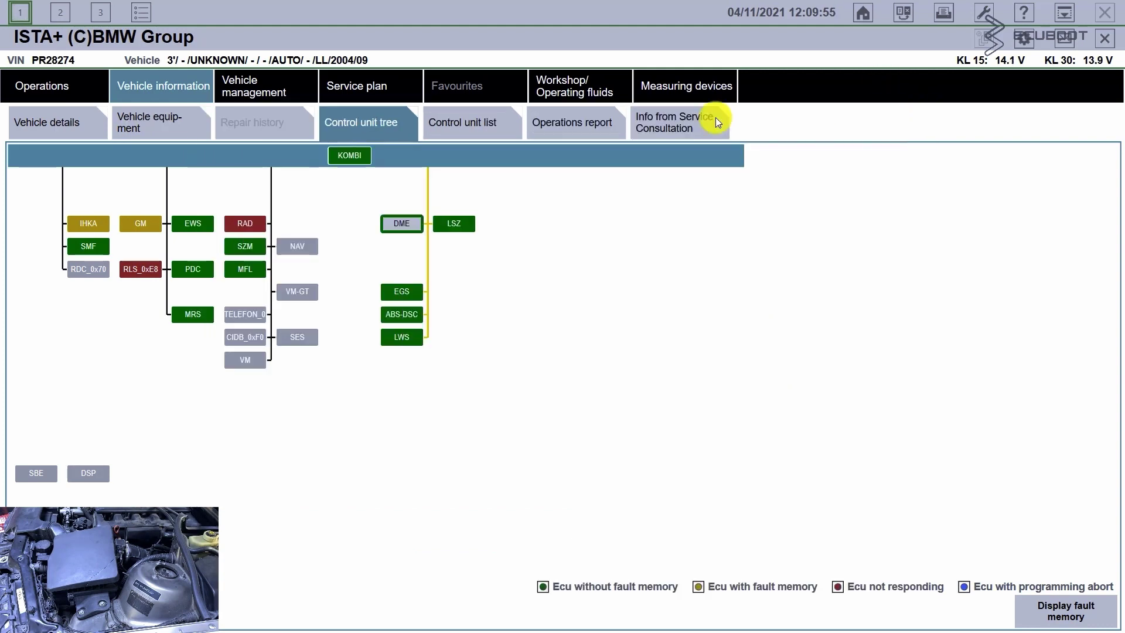
Switch to ENGINE -M54.pdf in Foxit Reader and examine the intake manifold diagram on page 41 together with the Resonance System section
{"action": "key", "text": "alt+Tab"}
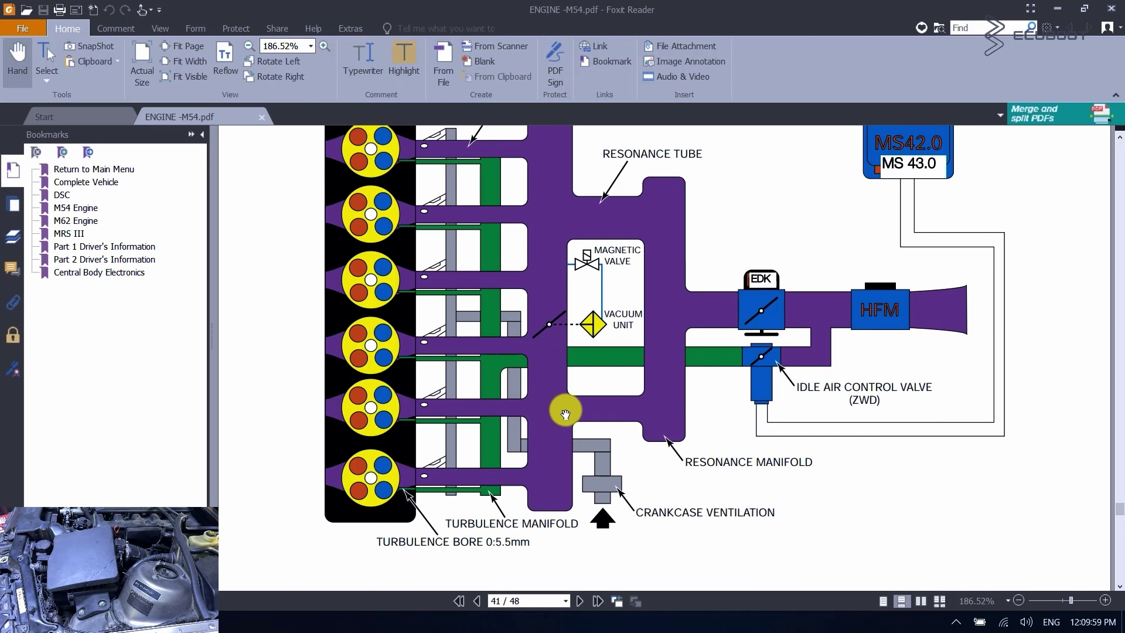
{"action": "scroll", "coordinate": [565, 409], "scroll_direction": "up", "scroll_amount": 2}
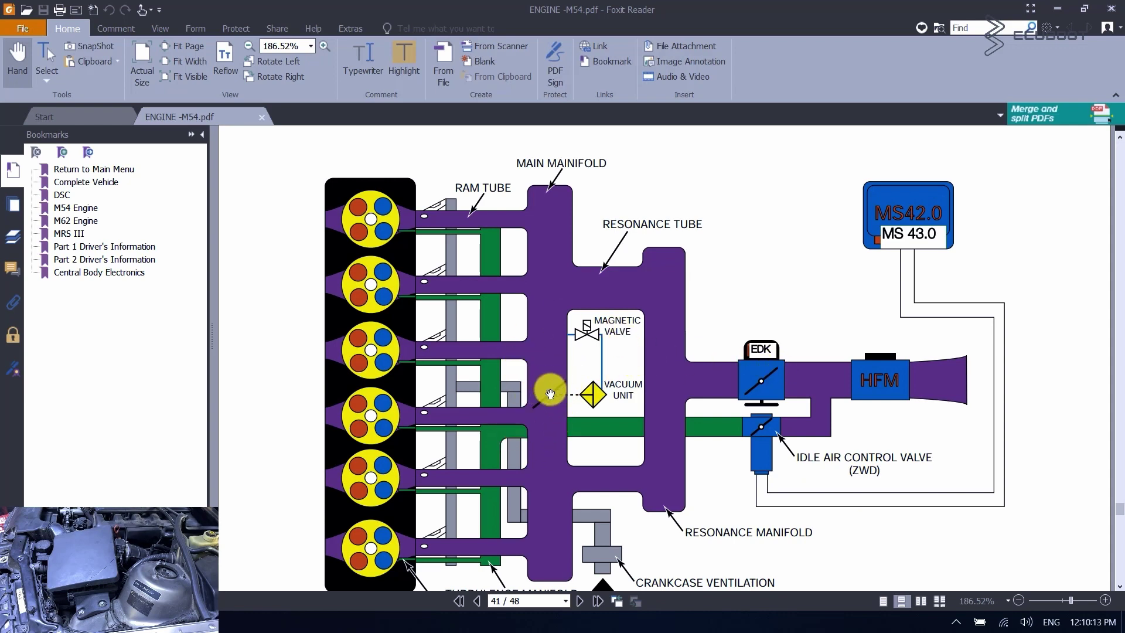
{"action": "scroll", "coordinate": [550, 394], "scroll_direction": "down", "scroll_amount": 1}
{"action": "scroll", "coordinate": [552, 376], "scroll_direction": "down", "scroll_amount": 6}
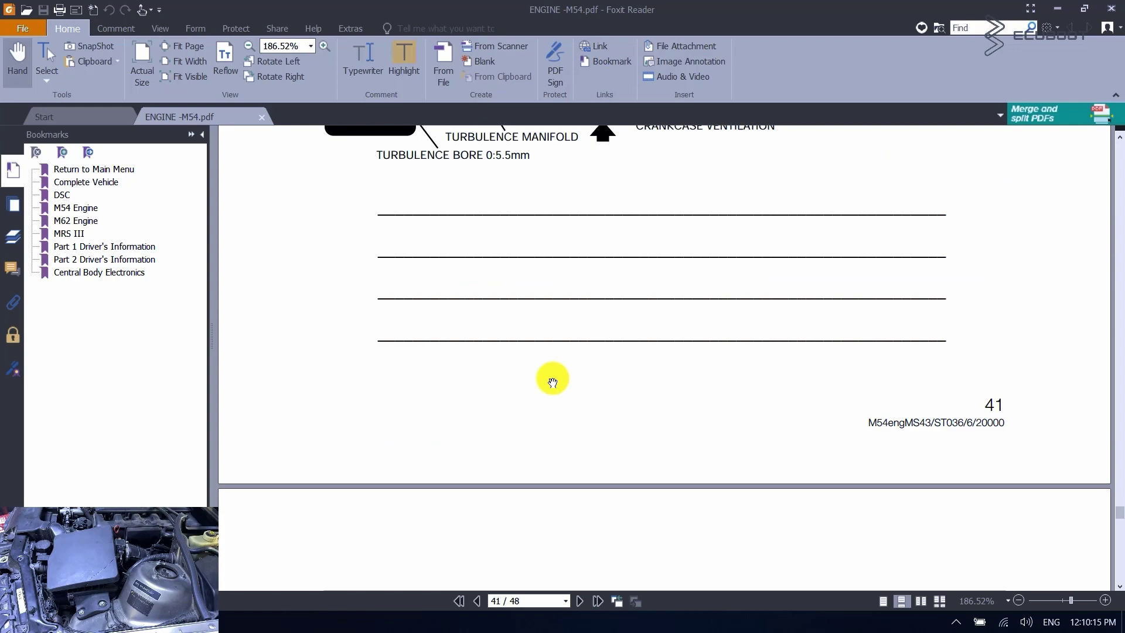
{"action": "scroll", "coordinate": [553, 388], "scroll_direction": "down", "scroll_amount": 7}
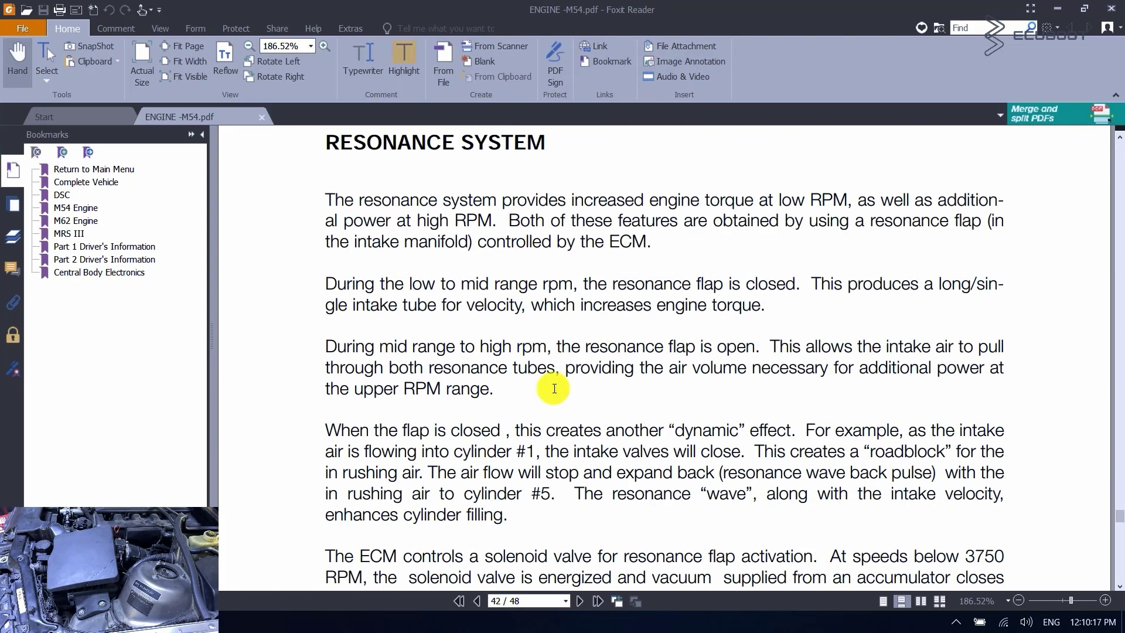
{"action": "scroll", "coordinate": [540, 385], "scroll_direction": "up", "scroll_amount": 12}
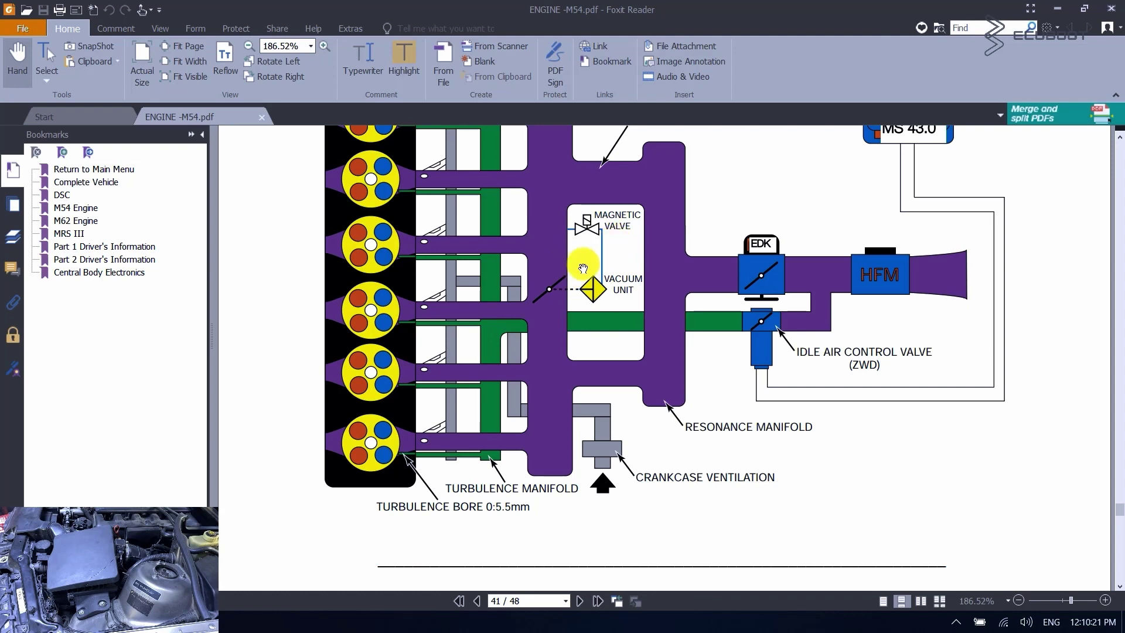
{"action": "scroll", "coordinate": [556, 418], "scroll_direction": "down", "scroll_amount": 3}
{"action": "scroll", "coordinate": [555, 419], "scroll_direction": "down", "scroll_amount": 8}
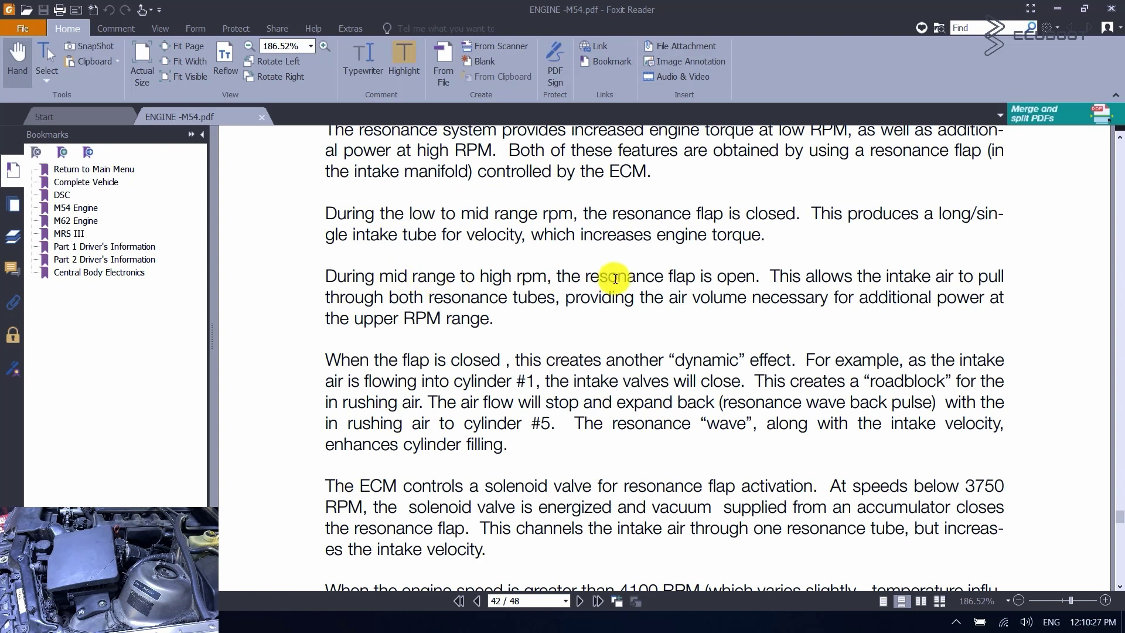
Read when the resonance flap is open or closed in the Resonance System section, temporarily marking "resonance flap is open"
{"action": "left_click_drag", "start_coordinate": [586, 278], "coordinate": [716, 282]}
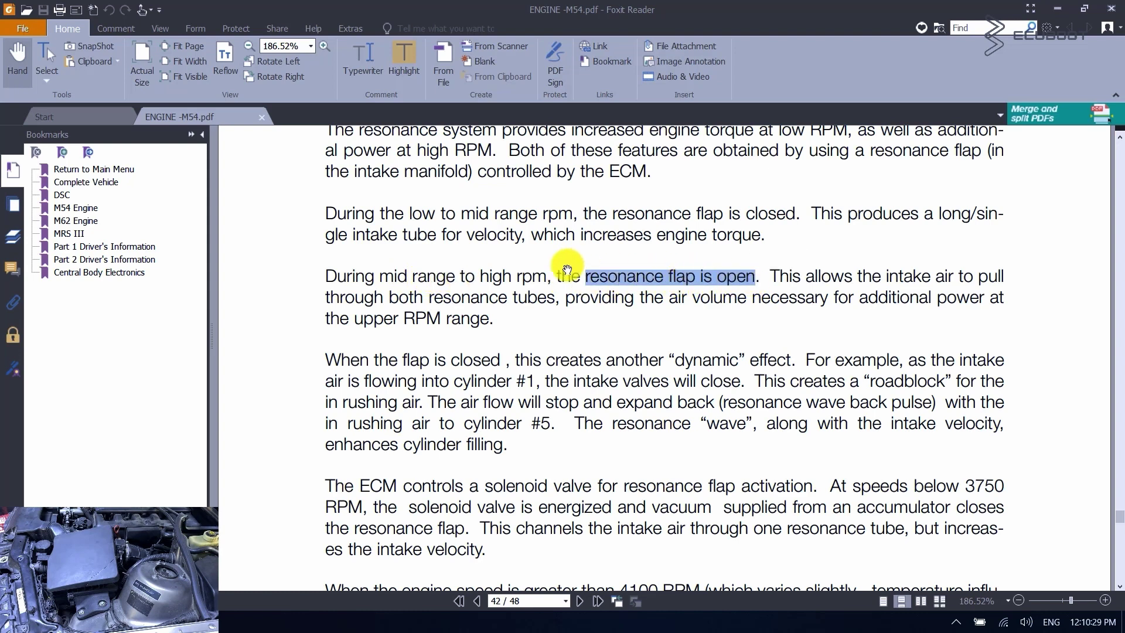
{"action": "scroll", "coordinate": [563, 268], "scroll_direction": "up", "scroll_amount": 2}
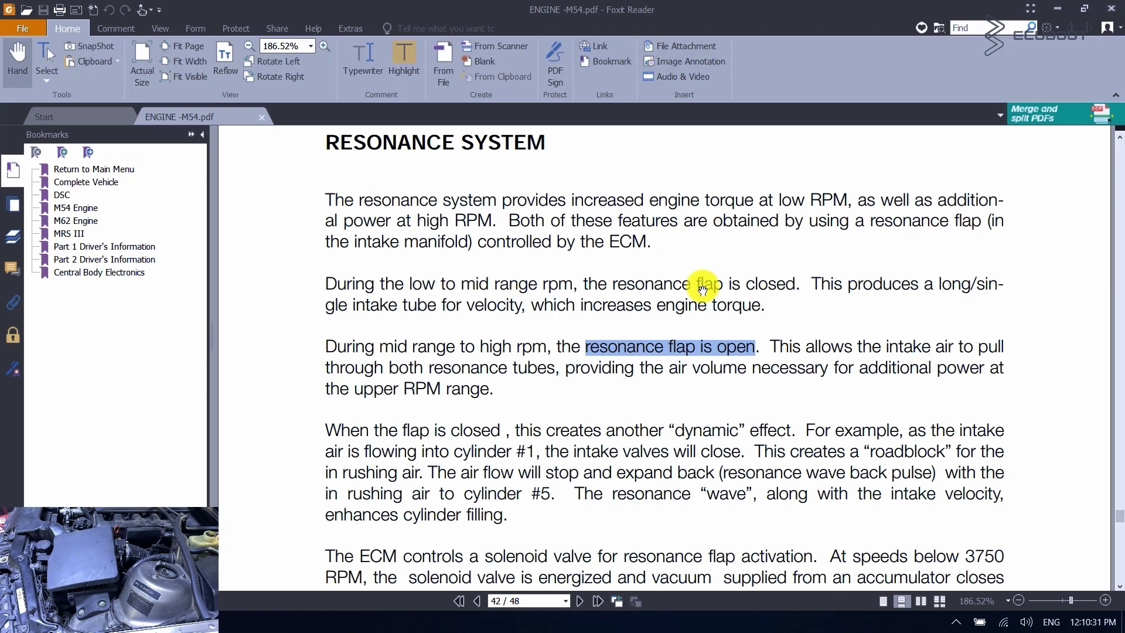
{"action": "left_click", "coordinate": [709, 291]}
{"action": "scroll", "coordinate": [762, 293], "scroll_direction": "up", "scroll_amount": 1}
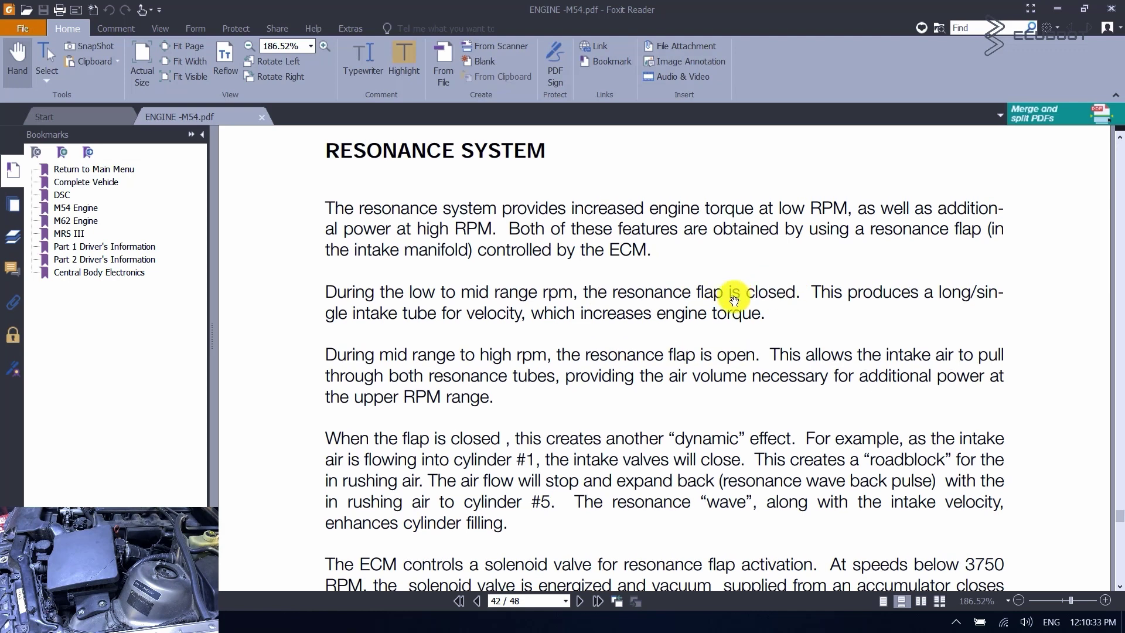
{"action": "scroll", "coordinate": [583, 423], "scroll_direction": "down", "scroll_amount": 2}
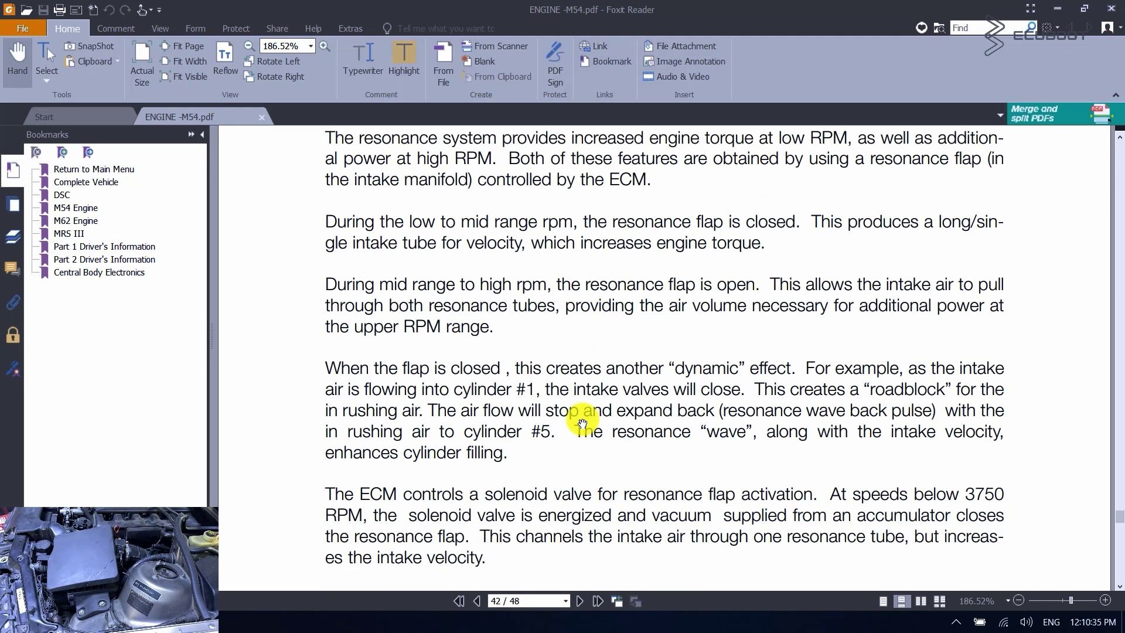
{"action": "scroll", "coordinate": [583, 421], "scroll_direction": "up", "scroll_amount": 1}
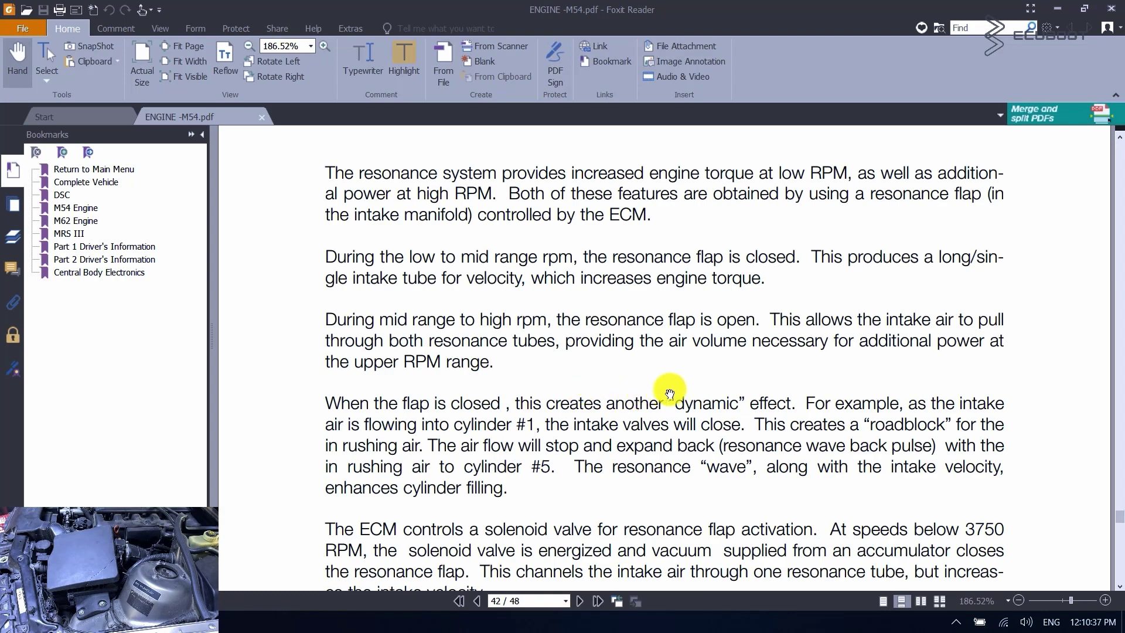
Examine the air path through the HFM, EDK throttle and idle air control valve in the page 41 diagram
{"action": "scroll", "coordinate": [659, 397], "scroll_direction": "up", "scroll_amount": 1}
{"action": "scroll", "coordinate": [655, 401], "scroll_direction": "up", "scroll_amount": 15}
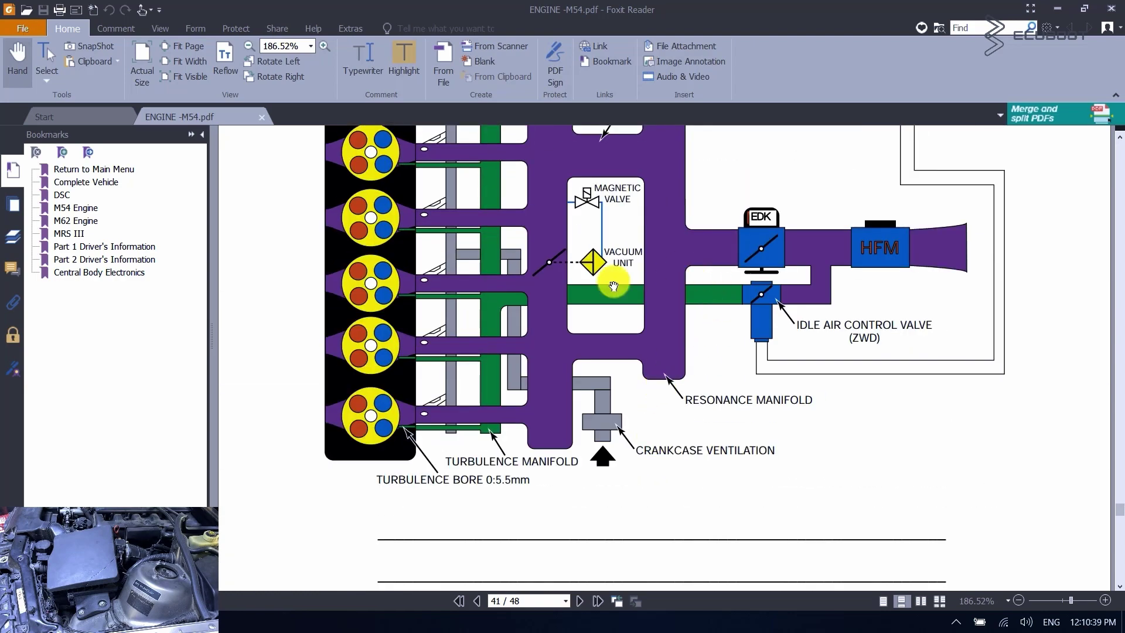
{"action": "scroll", "coordinate": [639, 311], "scroll_direction": "up", "scroll_amount": 2}
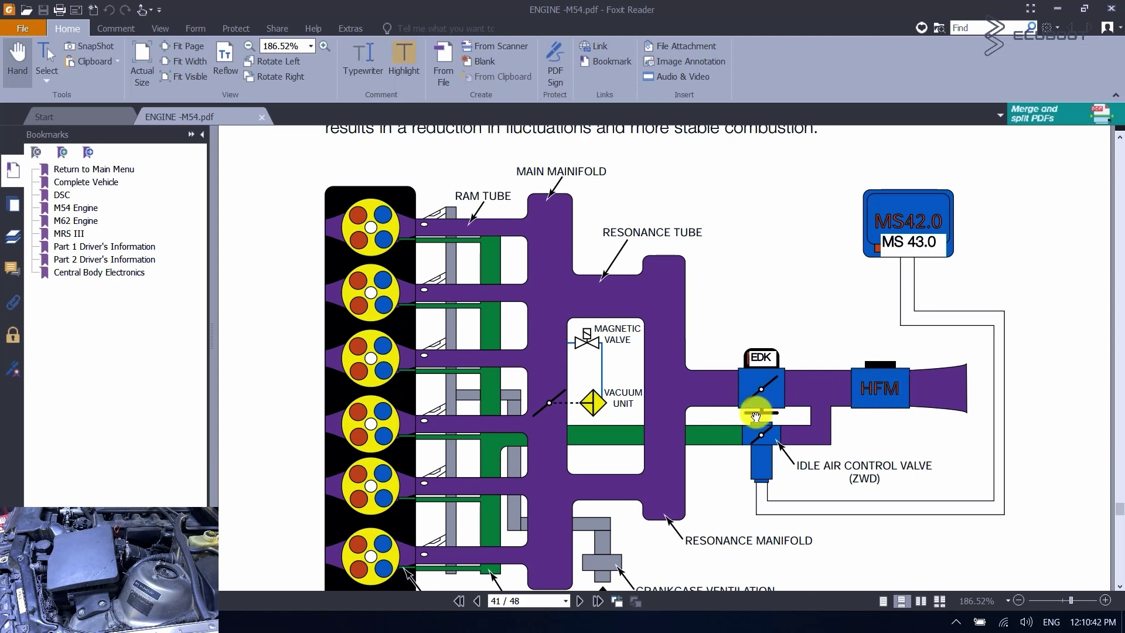
{"action": "scroll", "coordinate": [627, 303], "scroll_direction": "down", "scroll_amount": 3}
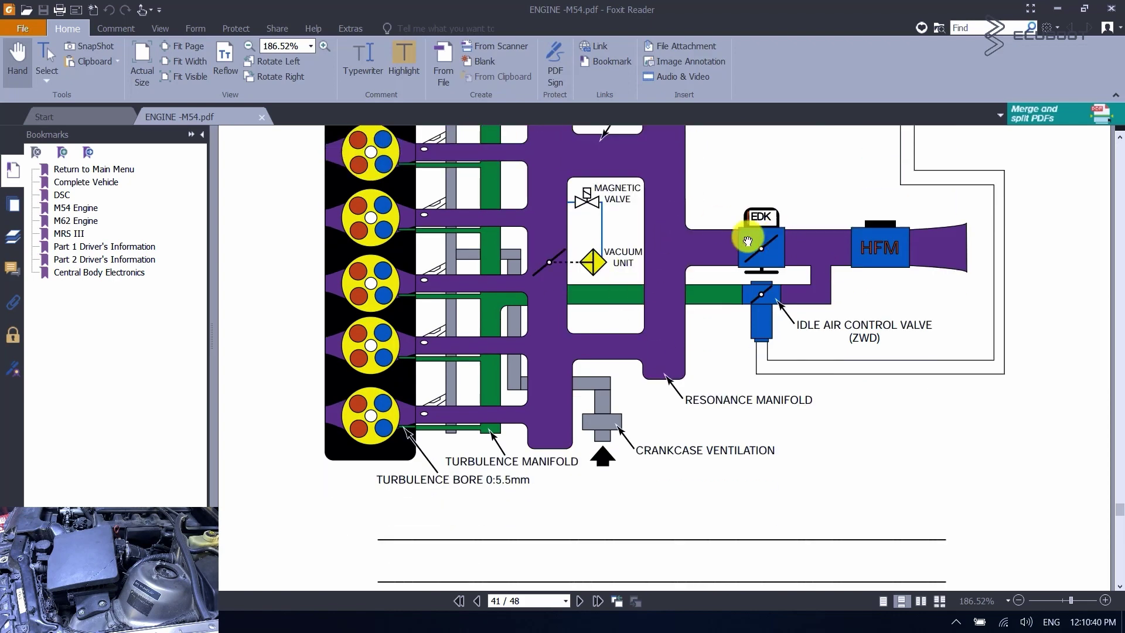